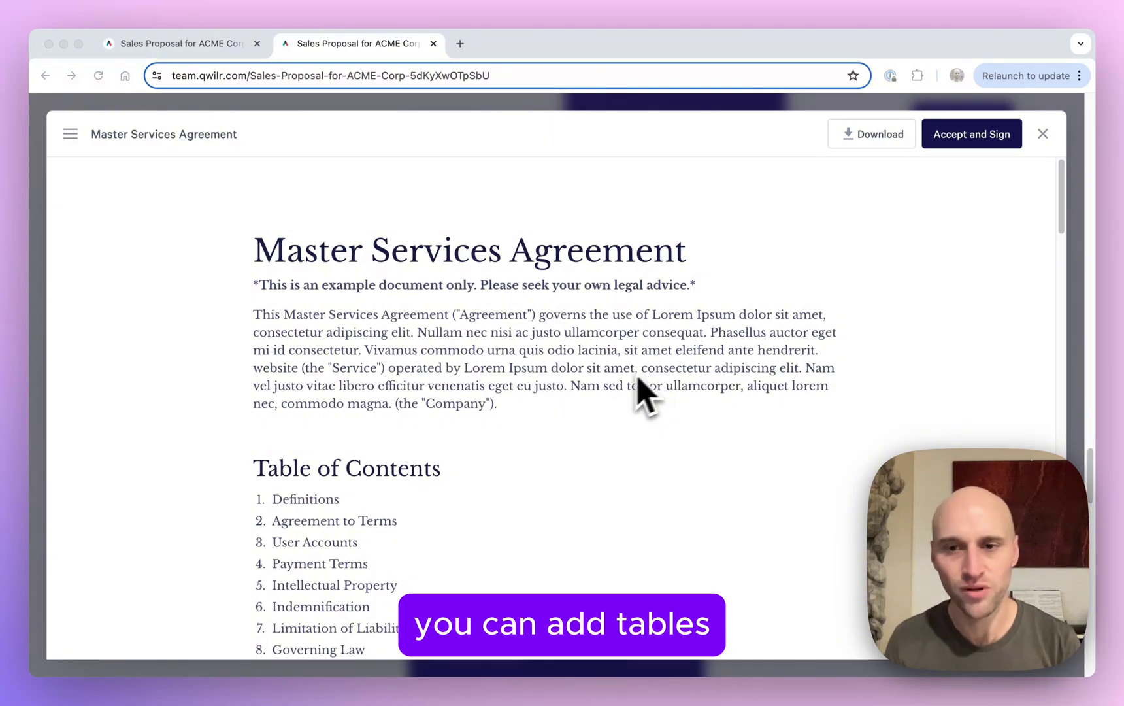
# Step: Scroll down the agreement to the pricing summary showing Option 2 at $9,360.00/year
pyautogui.scroll(-10, 595, 401)
pyautogui.scroll(-6, 594, 401)
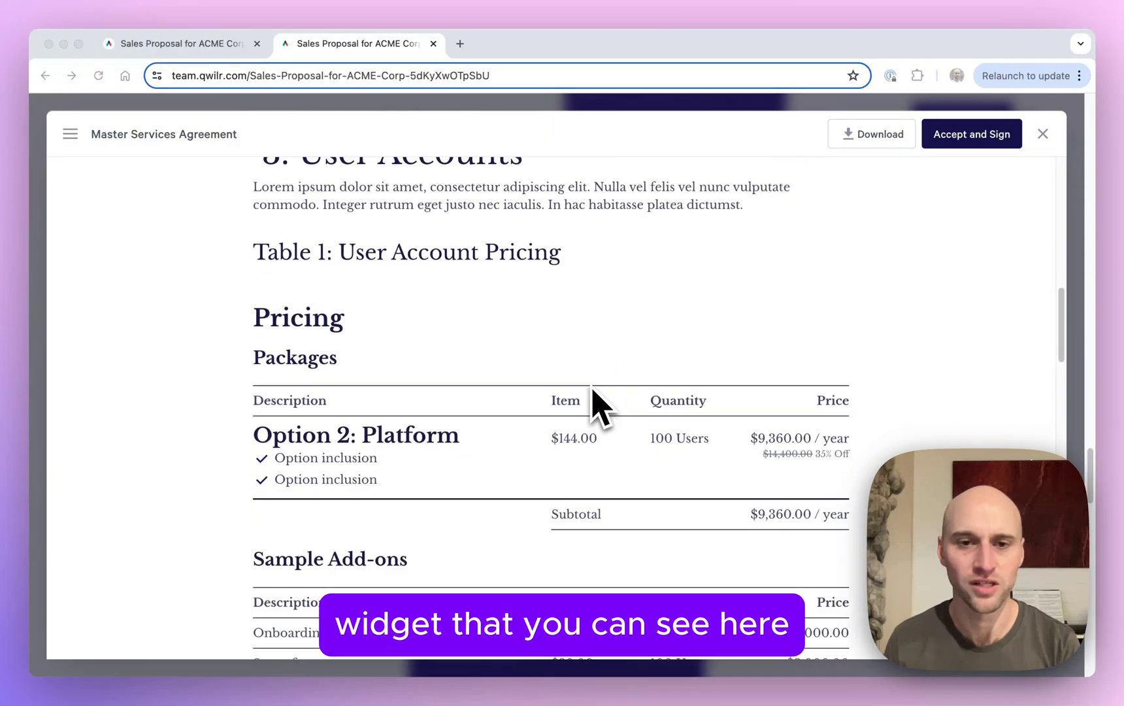
pyautogui.scroll(-2, 600, 407)
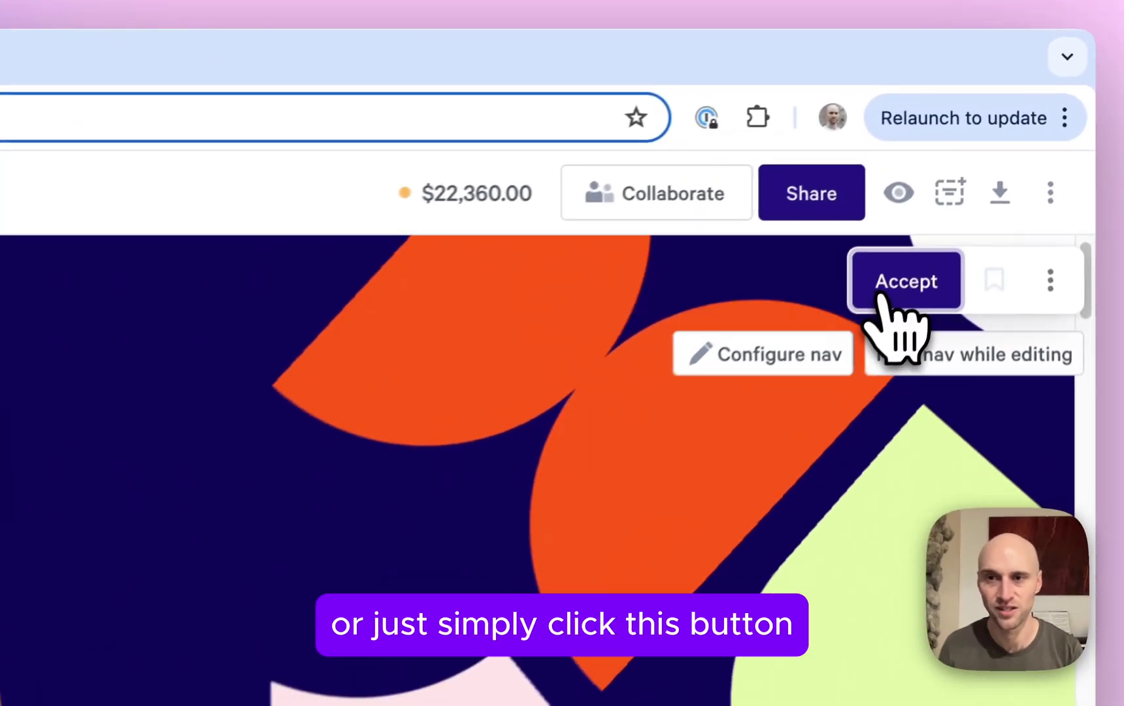
# Step: Go to the proposal's accept block, preview its form, and attach the MSA agreement template
pyautogui.click(985, 168)
pyautogui.click(876, 307)
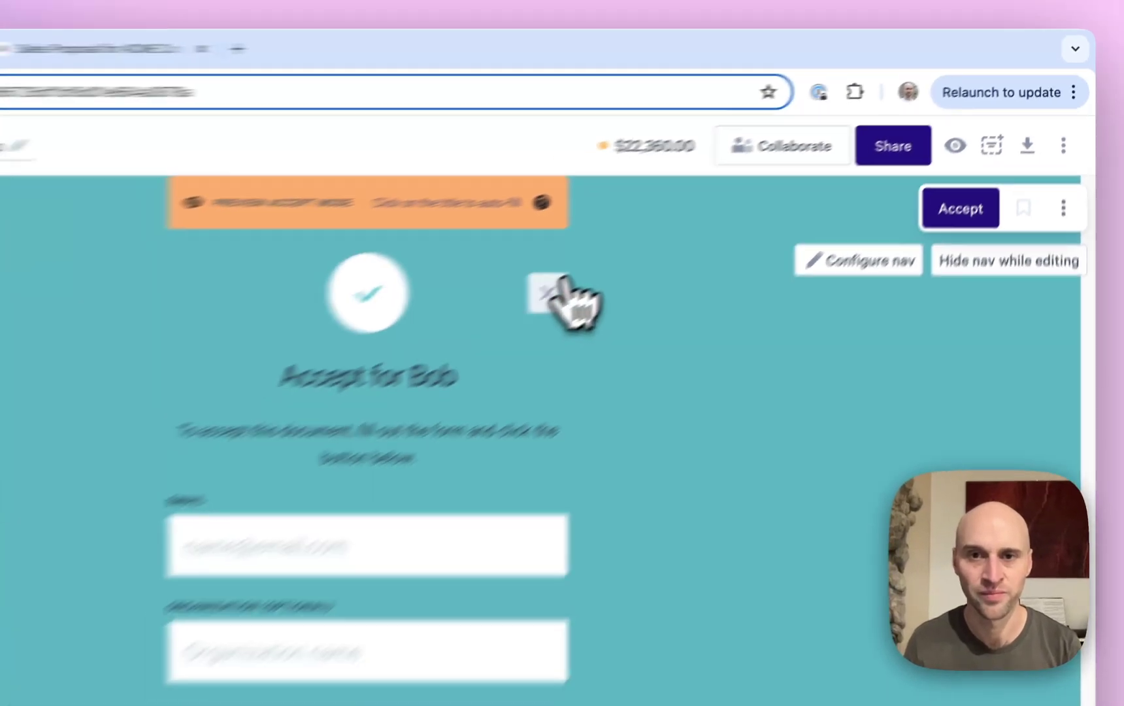
pyautogui.click(275, 419)
pyautogui.scroll(2, 694, 226)
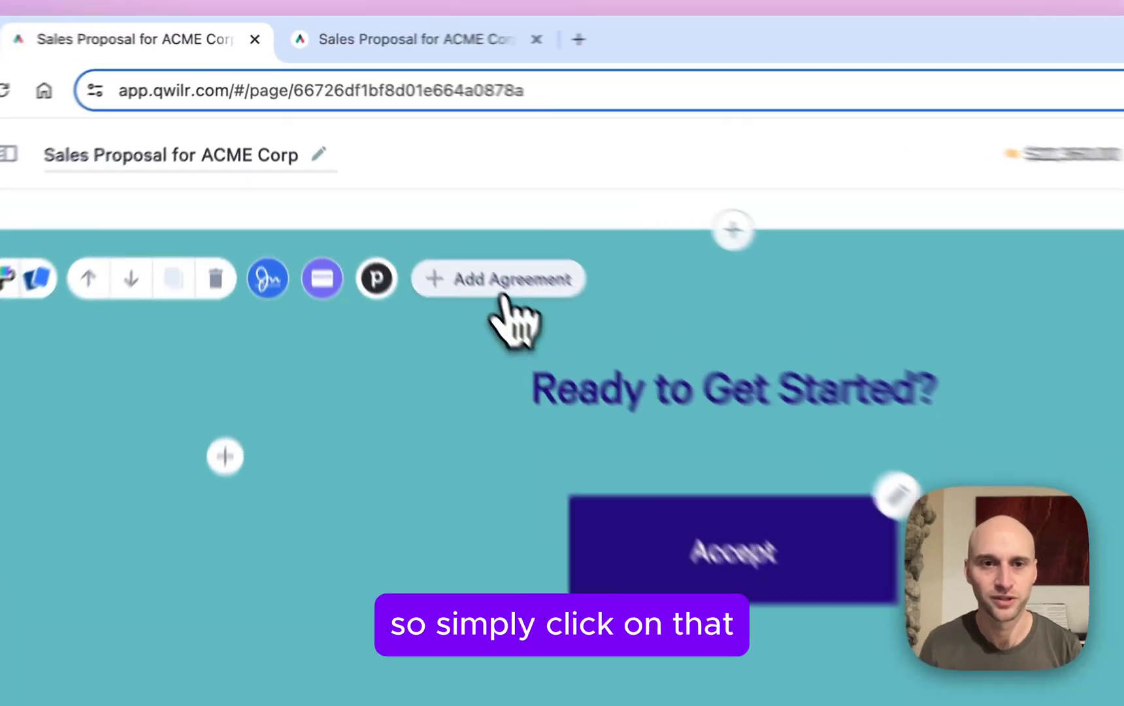
pyautogui.click(410, 197)
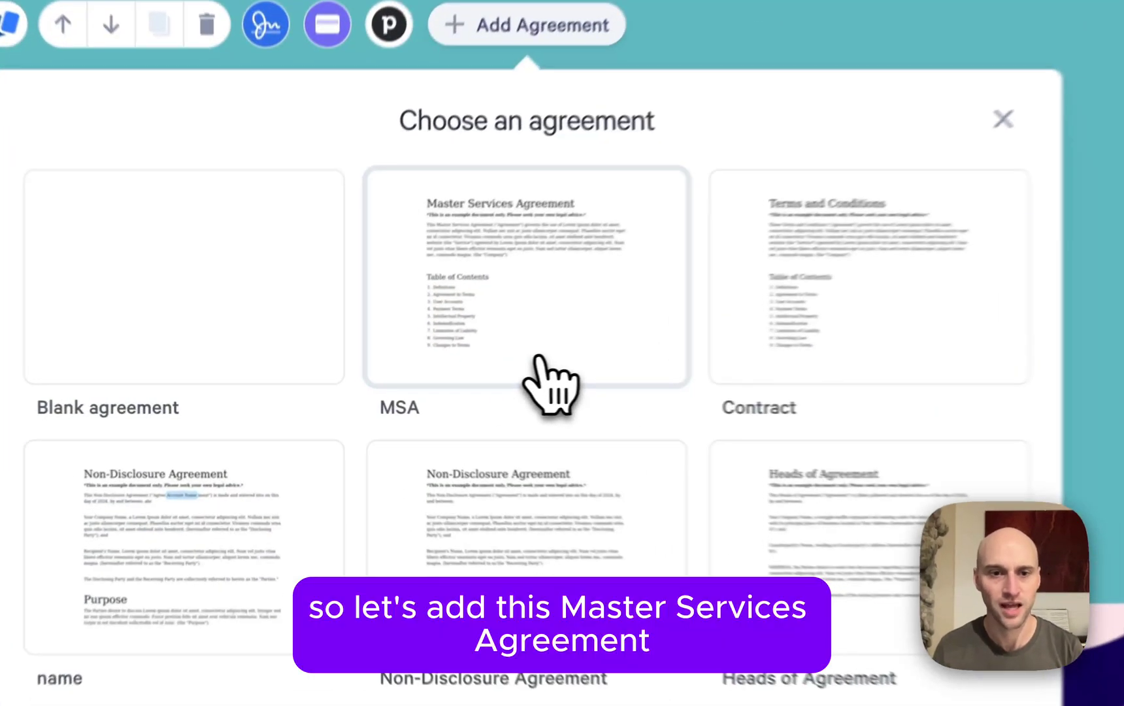
pyautogui.click(422, 392)
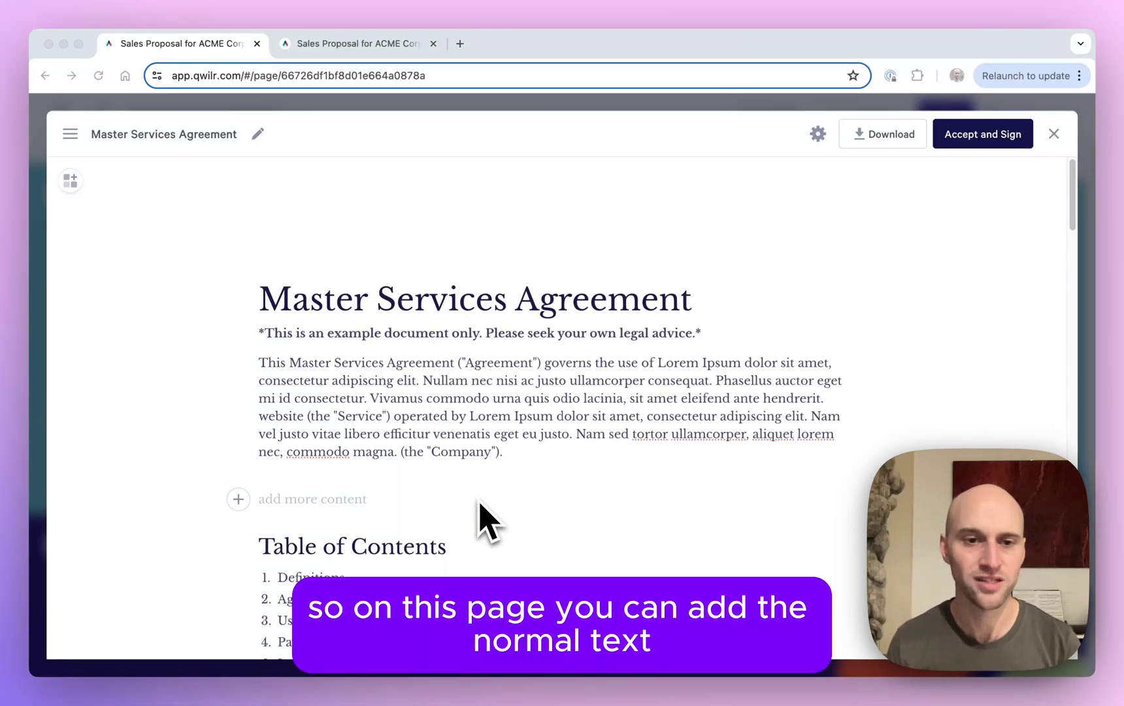
# Step: Insert a Pricing Quote Summary block below the agreement's opening paragraph
pyautogui.click(239, 499)
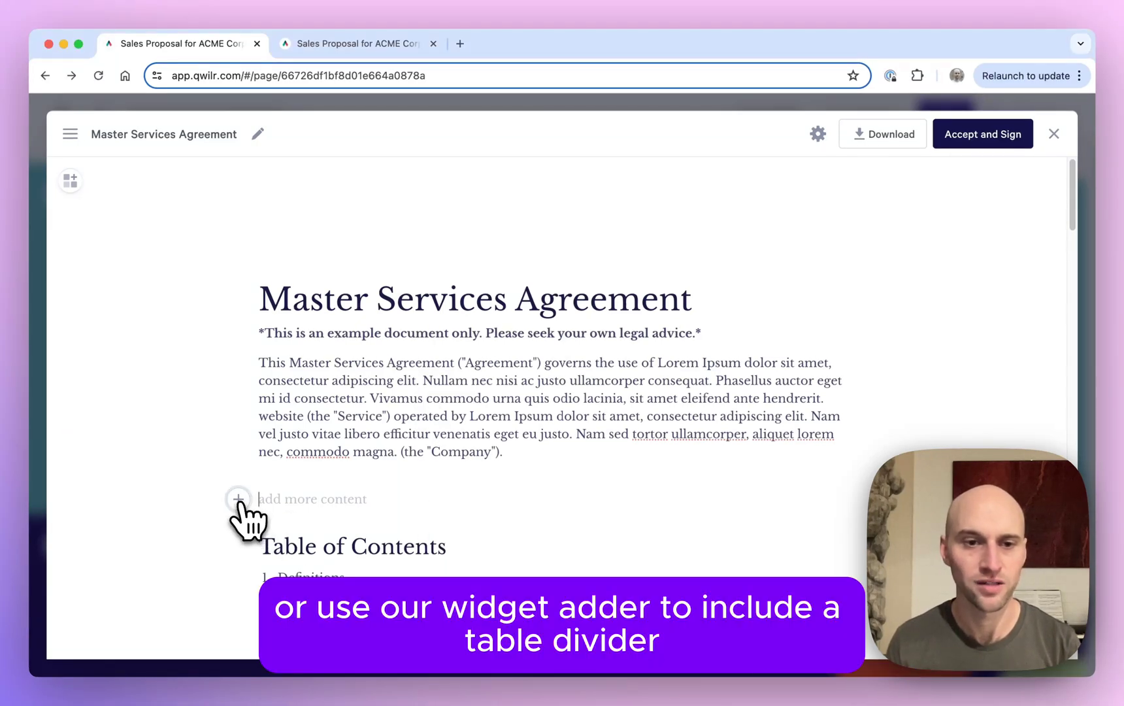
pyautogui.click(239, 499)
pyautogui.scroll(-2, 304, 527)
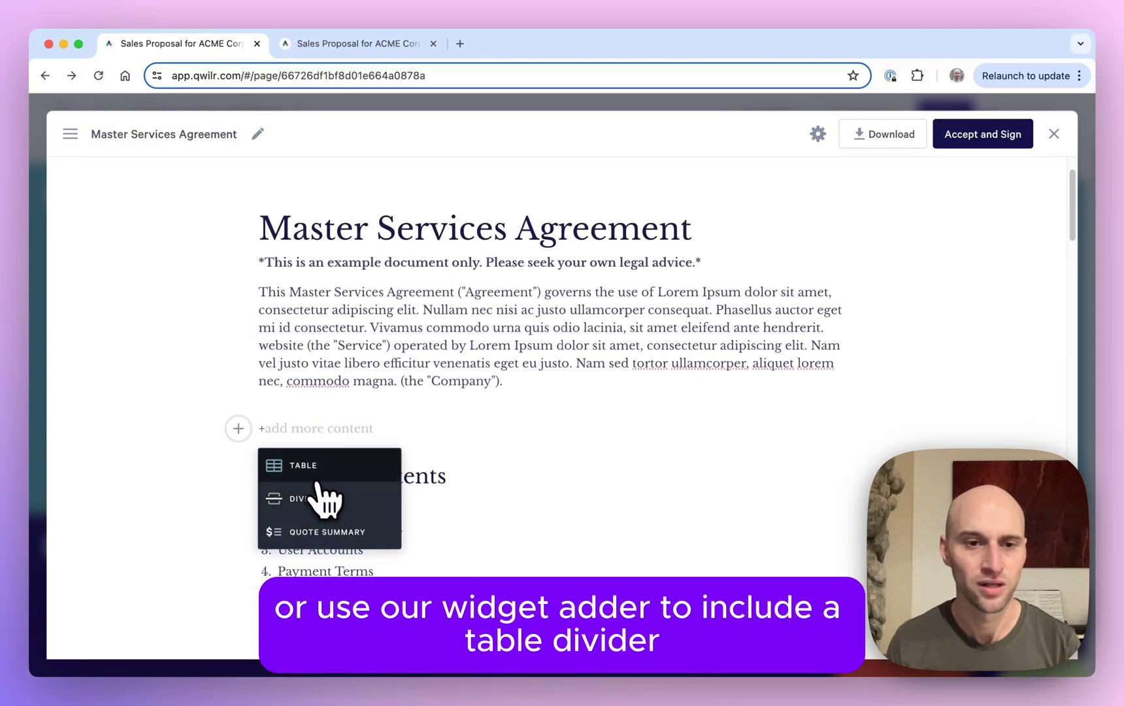
pyautogui.click(321, 533)
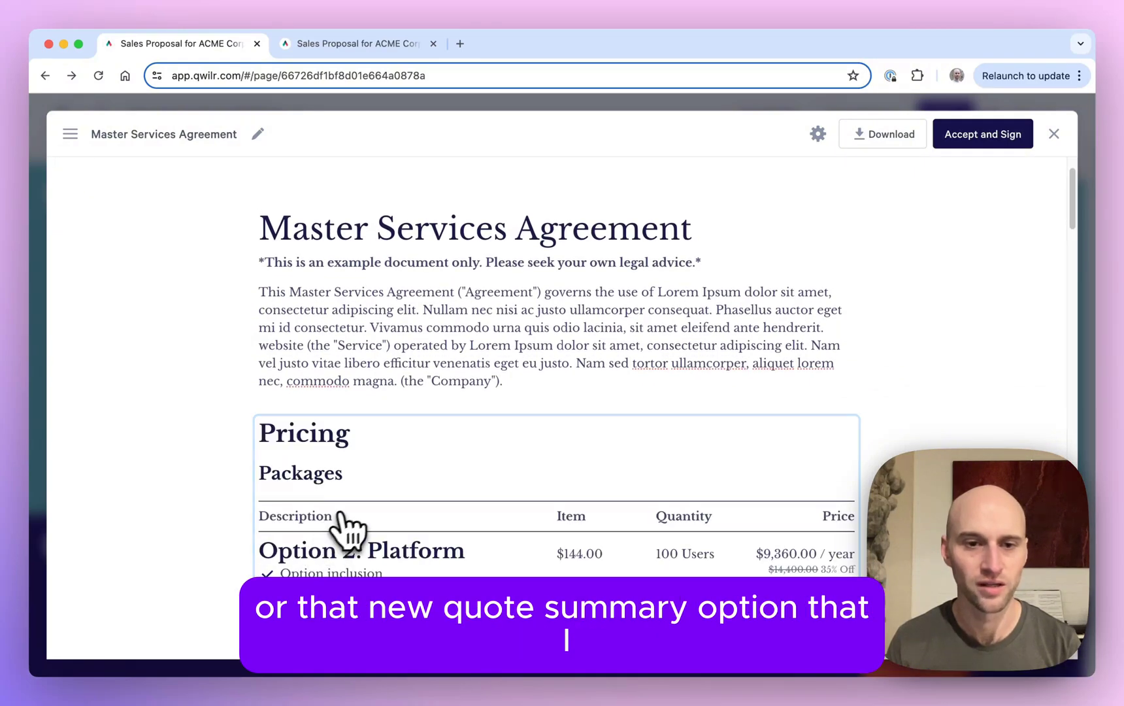
pyautogui.scroll(-2, 346, 530)
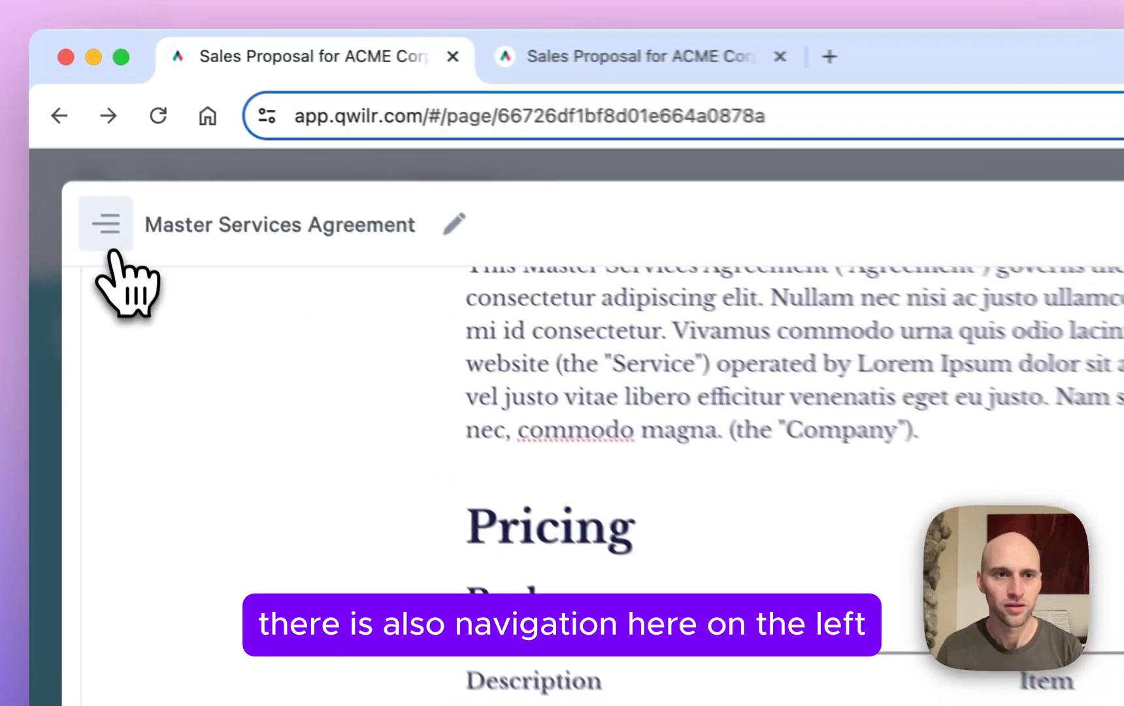
# Step: Toggle the agreement's headings navigation open and closed, then bring up its settings
pyautogui.click(70, 134)
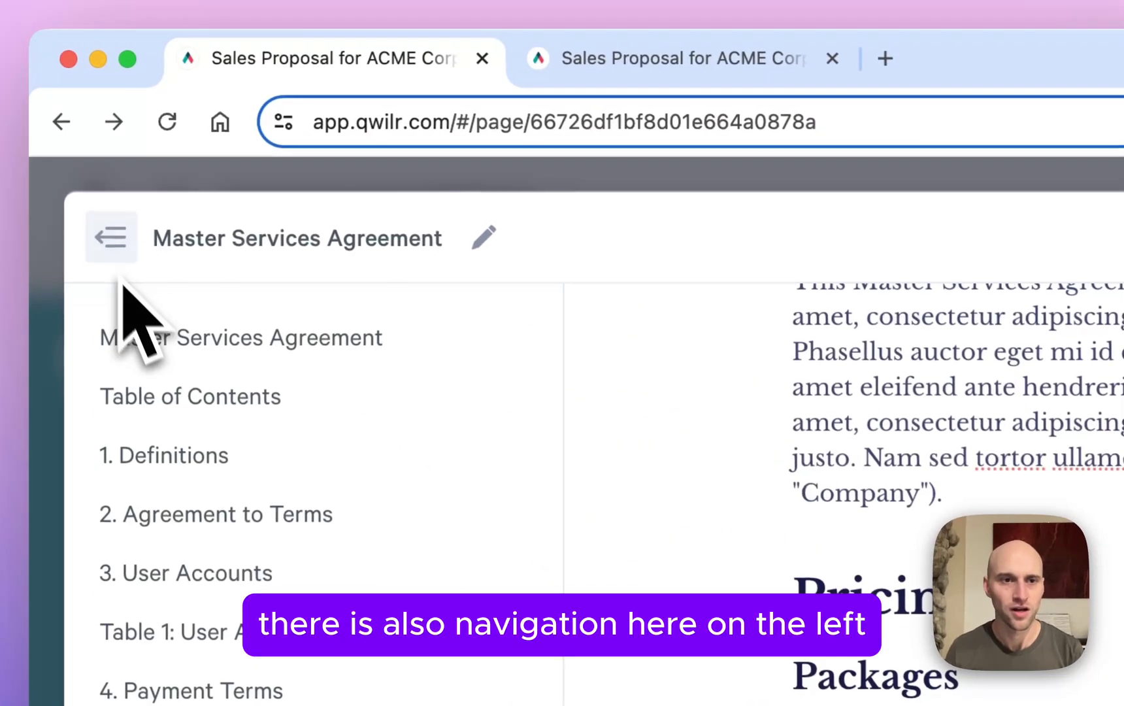
pyautogui.click(111, 237)
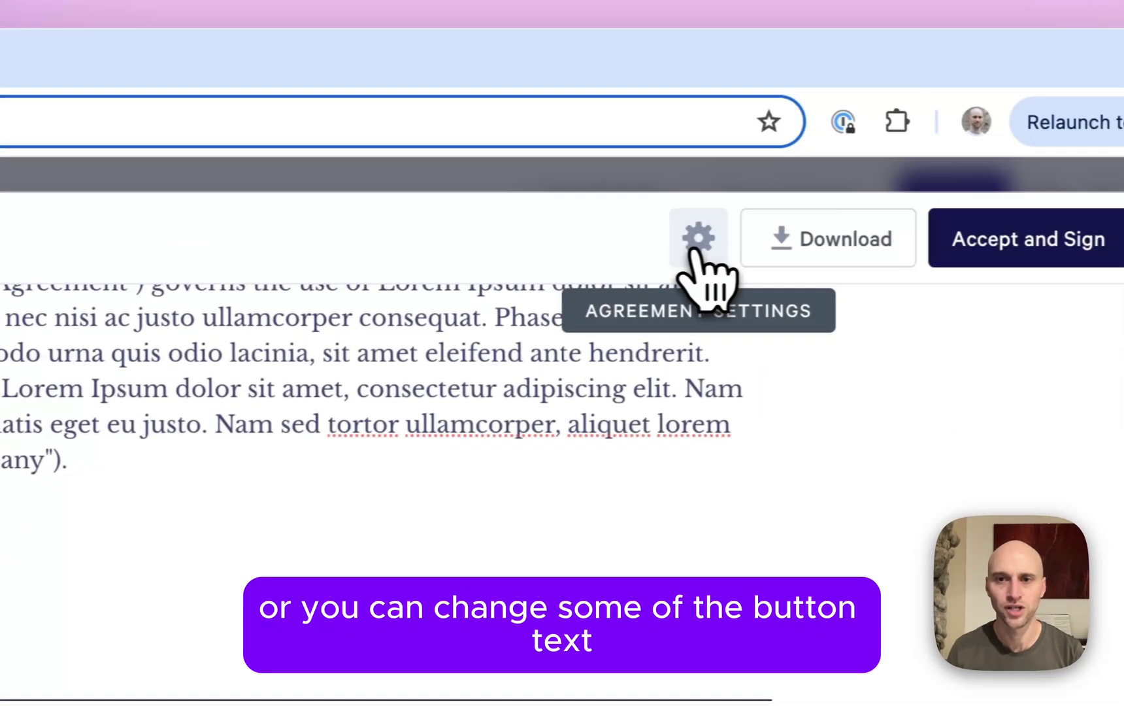
pyautogui.click(695, 240)
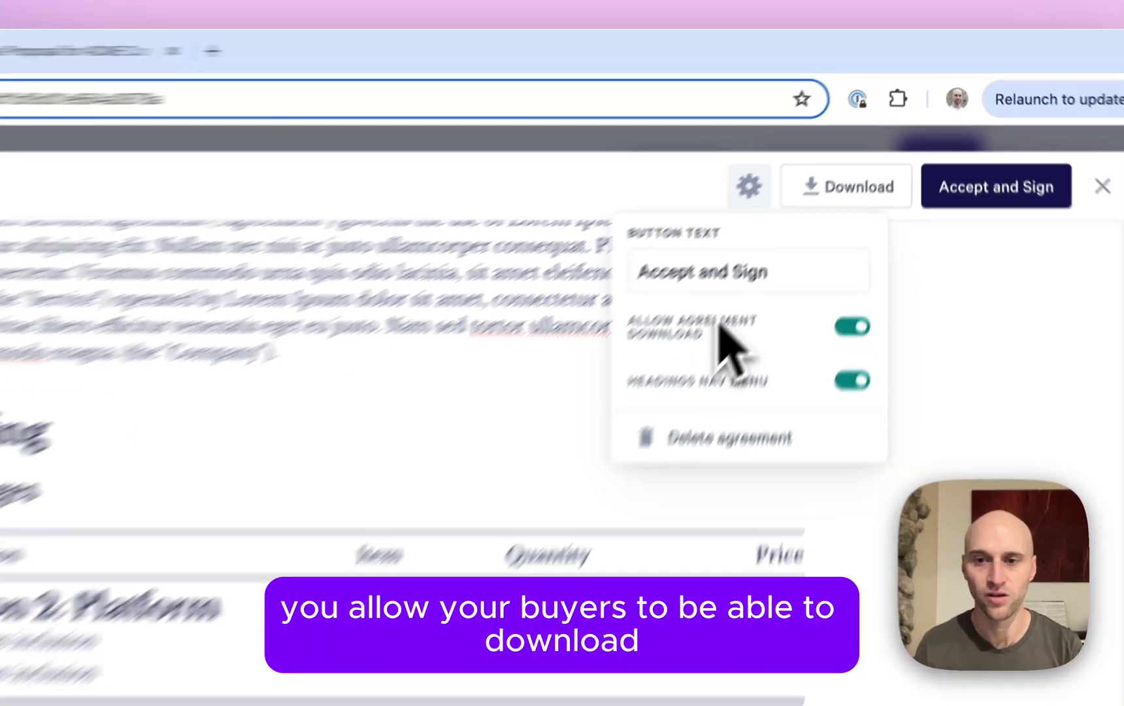
# Step: Scroll down to the 'Ready to Get Started?' accept form at the bottom
pyautogui.scroll(-15, 434, 400)
pyautogui.scroll(-3, 615, 258)
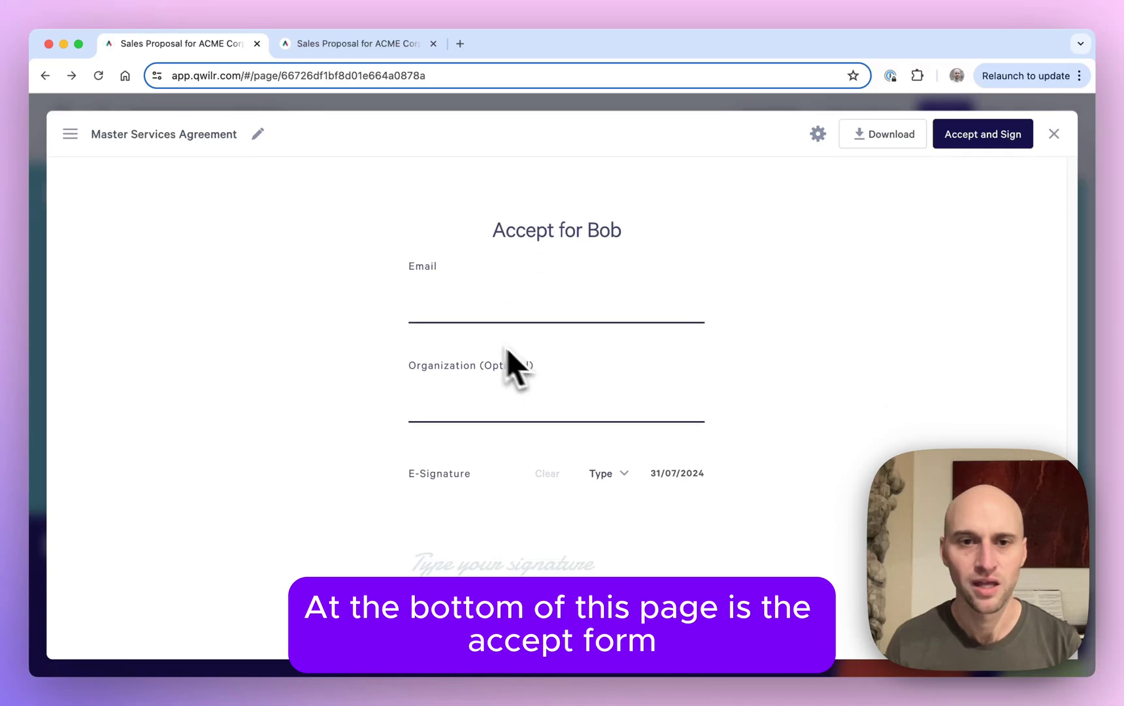
pyautogui.scroll(-1, 484, 347)
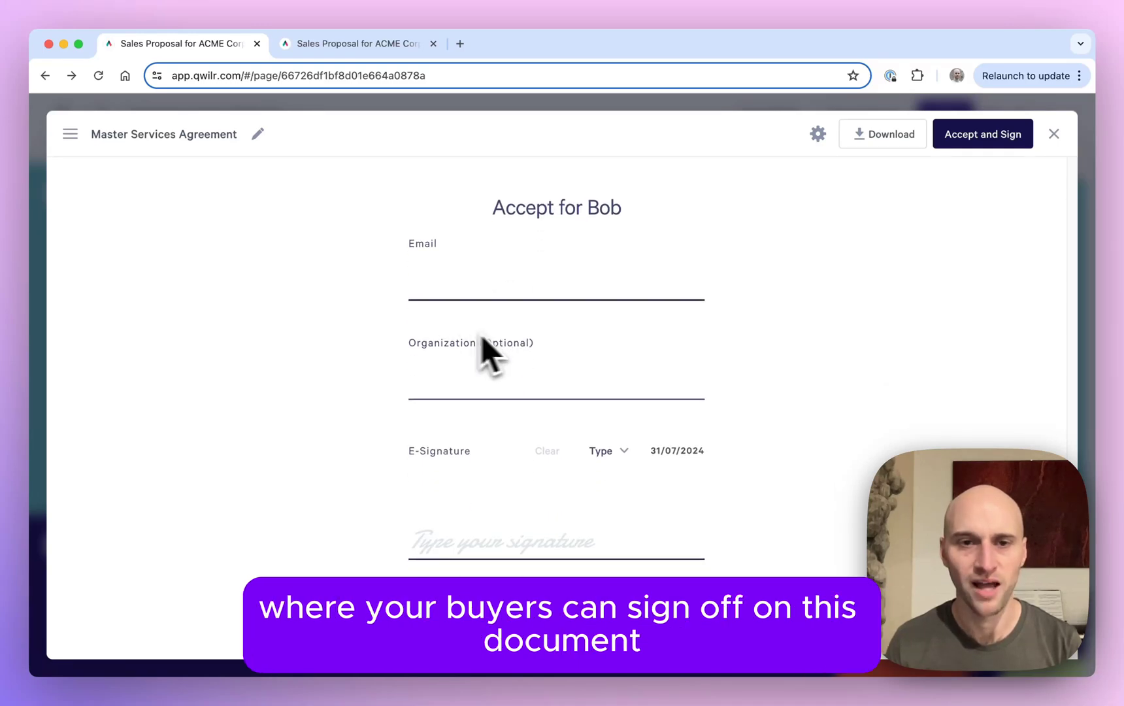
pyautogui.scroll(-1, 472, 338)
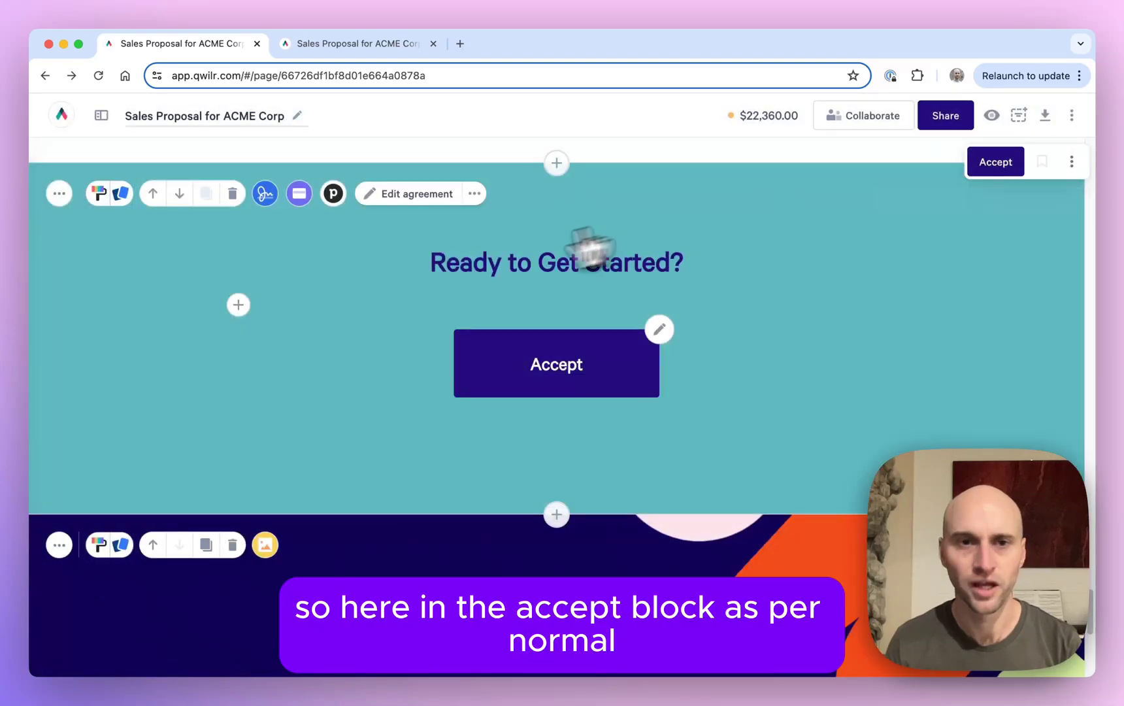
# Step: Set e-signature to 2 signees with prefilled names, entering both signees' names
pyautogui.click(265, 193)
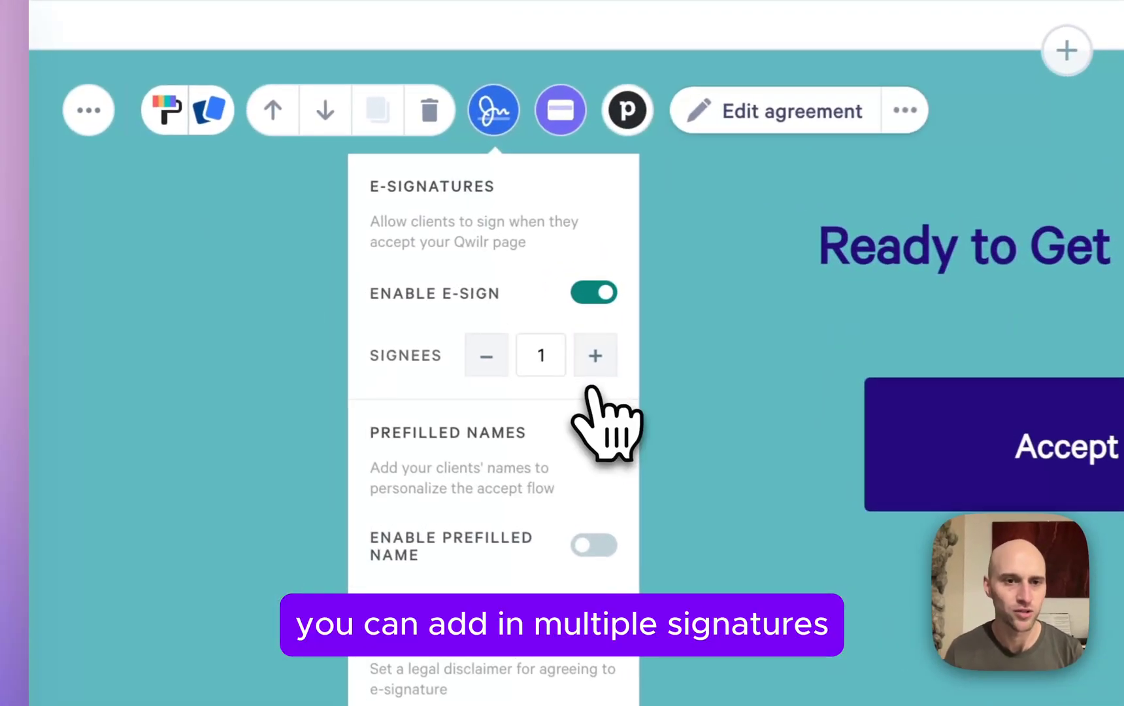
pyautogui.click(316, 318)
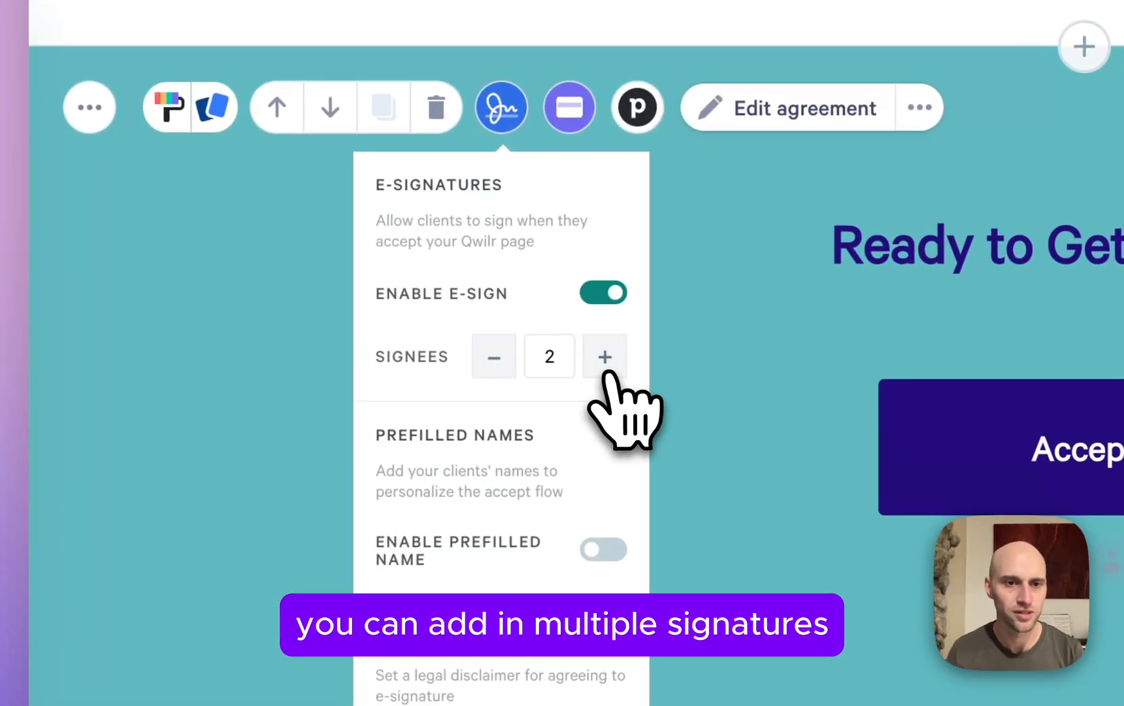
pyautogui.click(582, 549)
pyautogui.click(510, 613)
pyautogui.write('Bob')
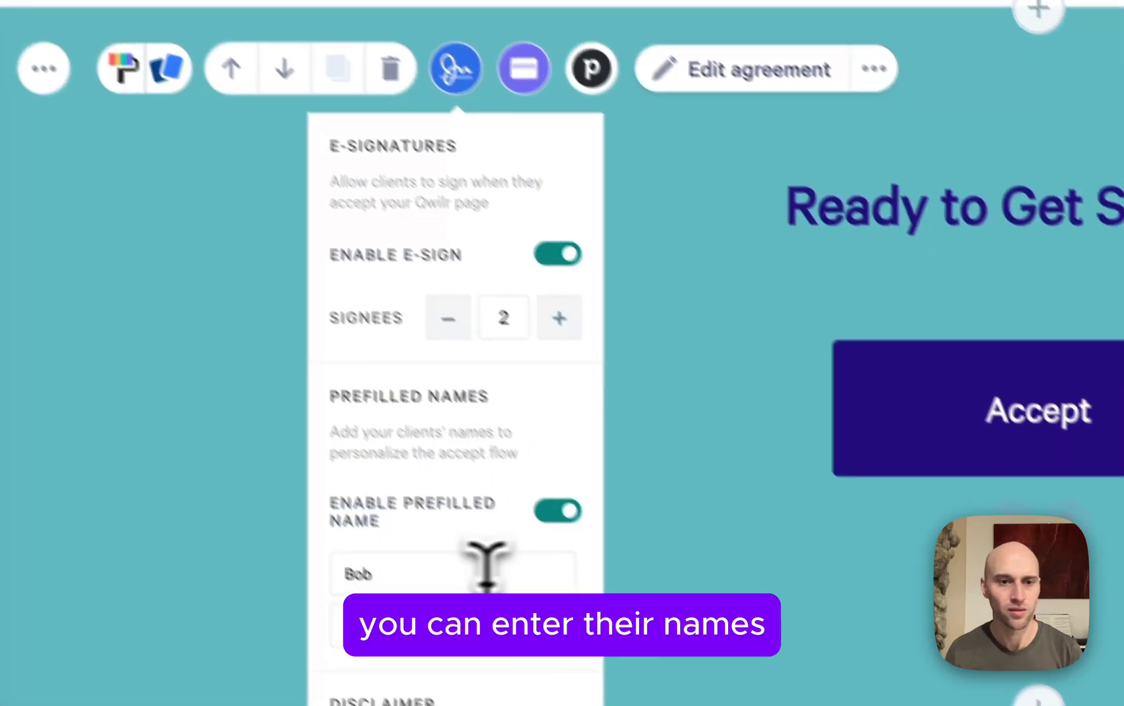
pyautogui.click(500, 649)
pyautogui.write('Mary')
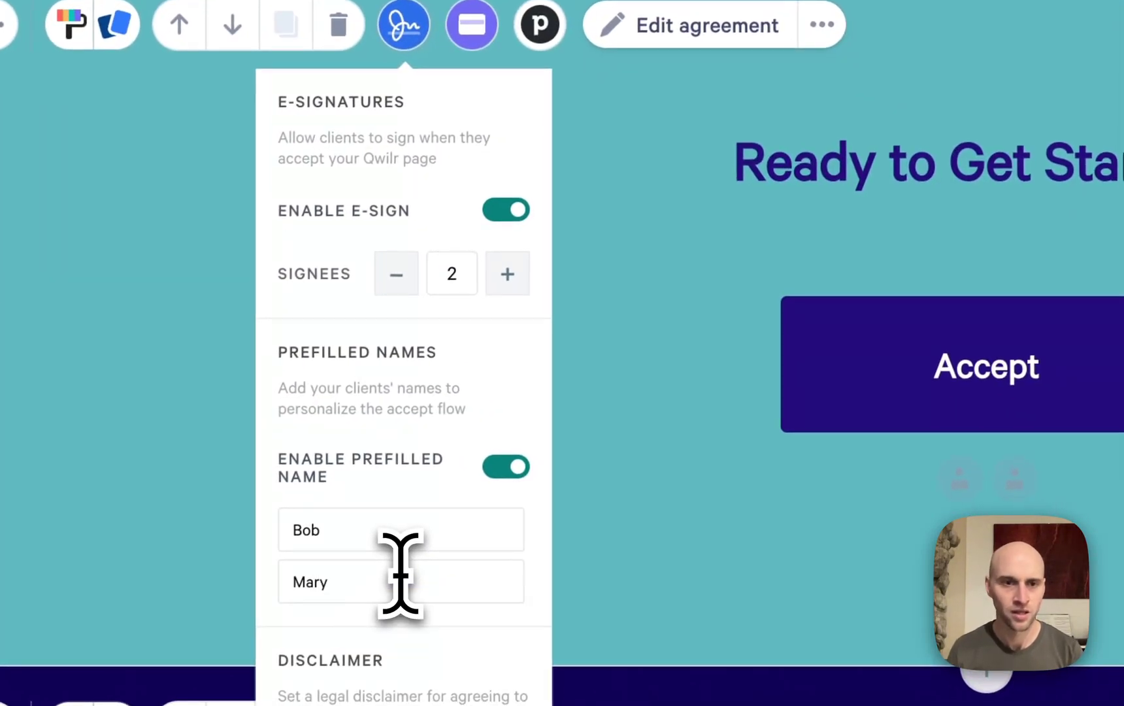
pyautogui.click(704, 103)
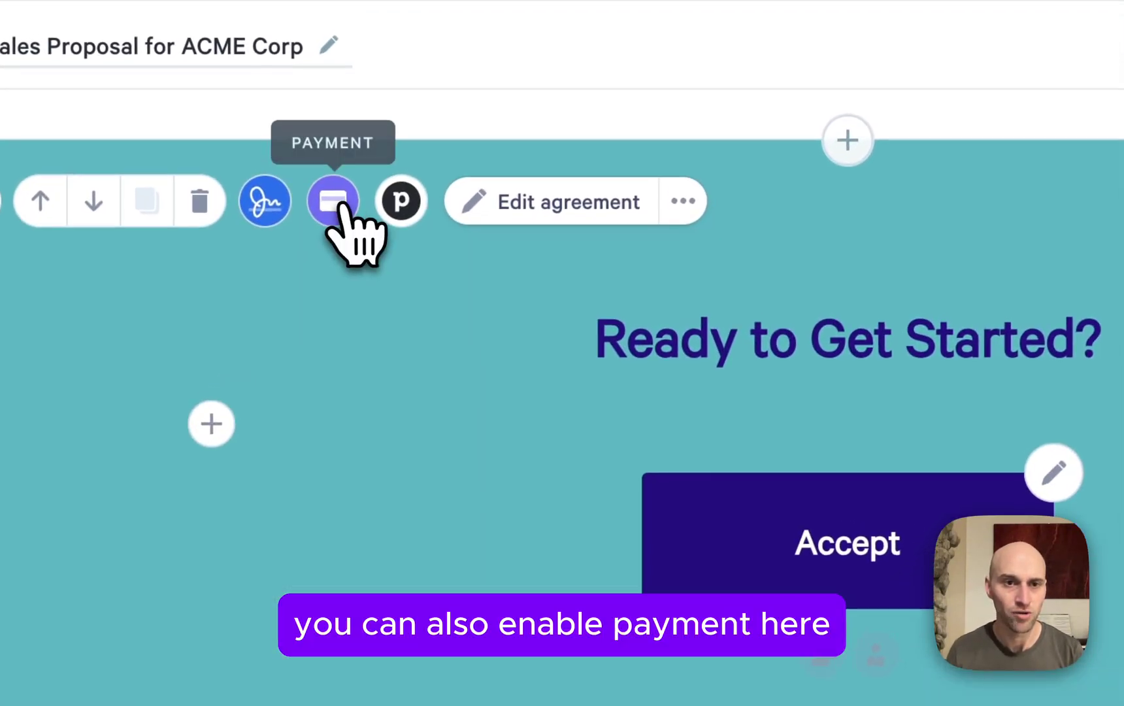
# Step: Enable Pay Now payments in the accept block's payment setup
pyautogui.click(336, 203)
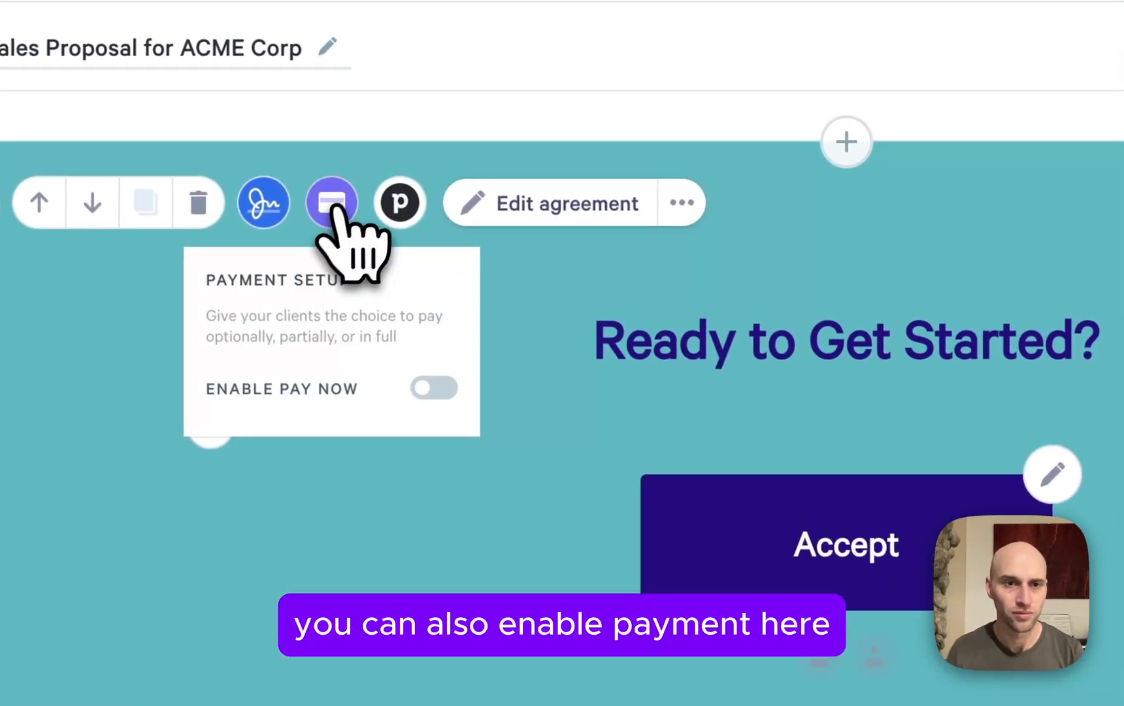
pyautogui.click(435, 392)
pyautogui.click(538, 419)
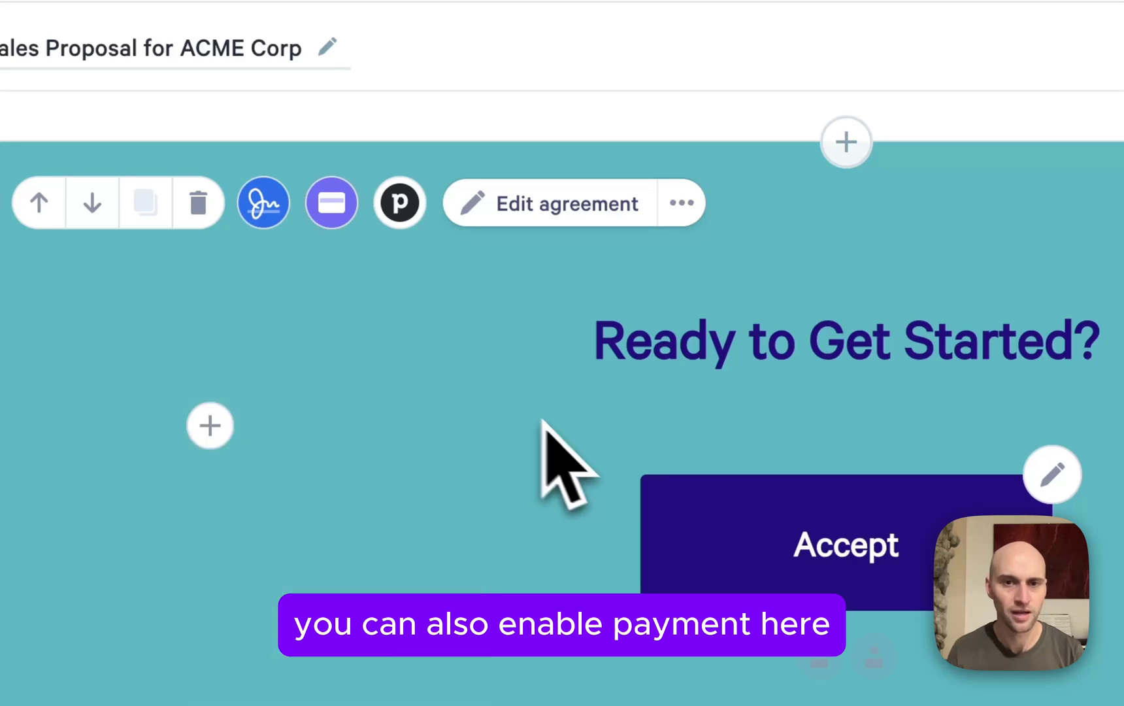
pyautogui.click(838, 543)
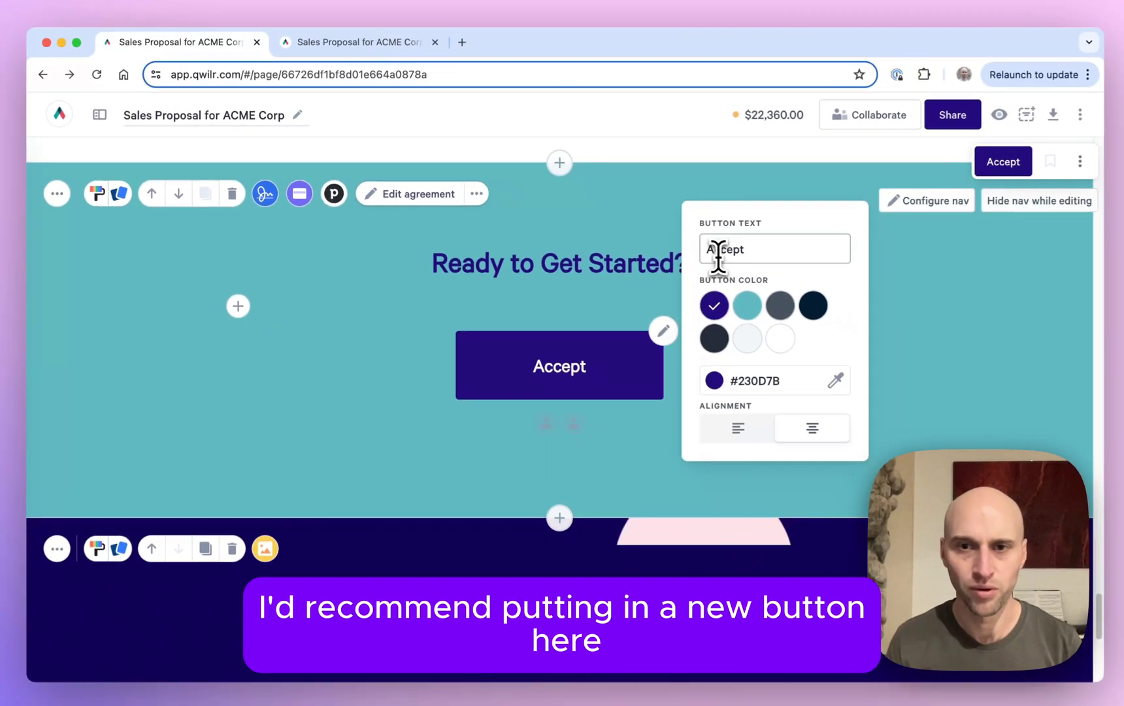
# Step: Change the accept button's text from 'Accept' to 'View Agreement'
pyautogui.doubleClick(719, 252)
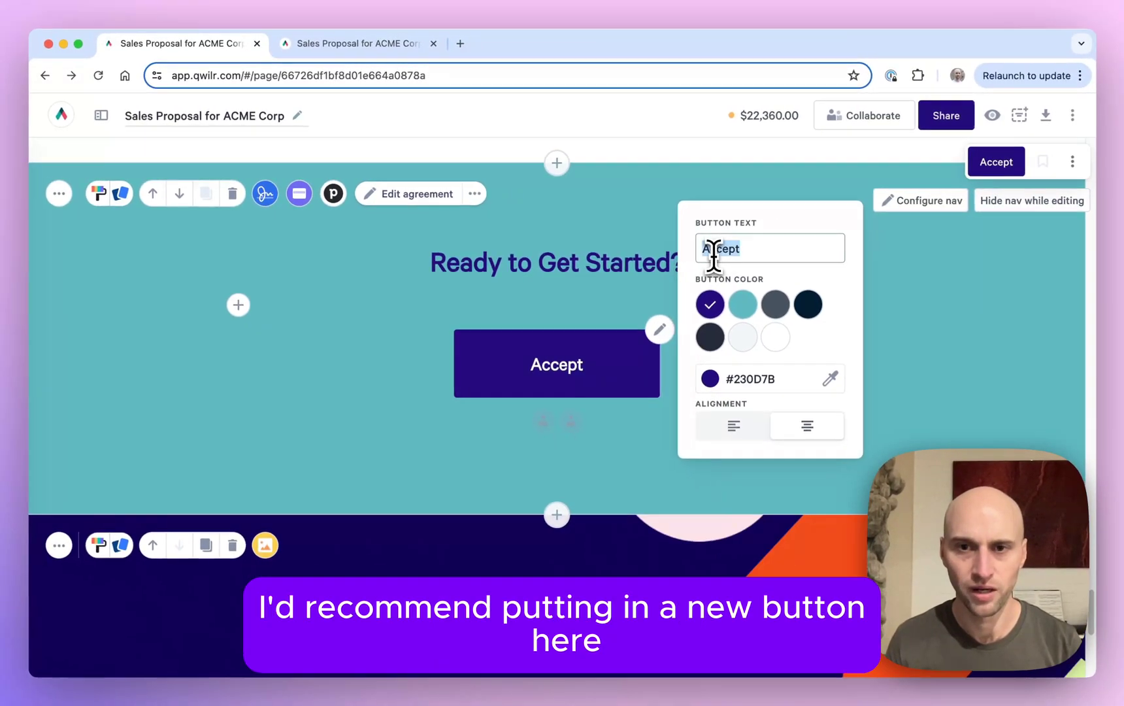
pyautogui.write('View Agreement')
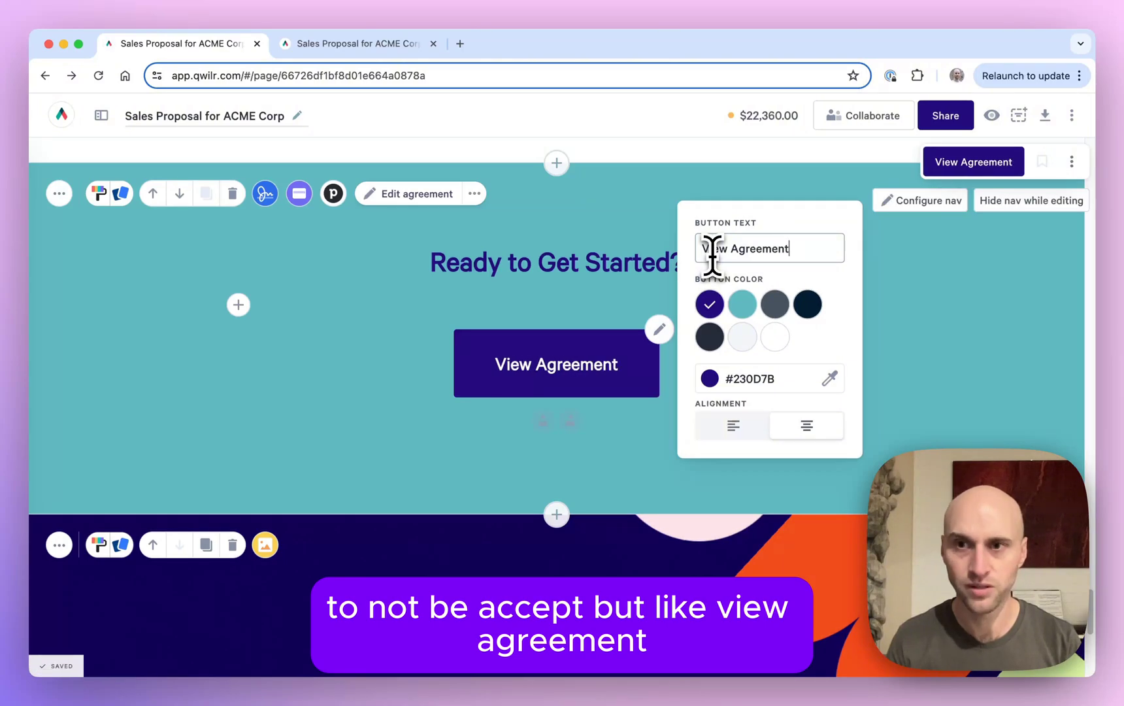
pyautogui.click(570, 291)
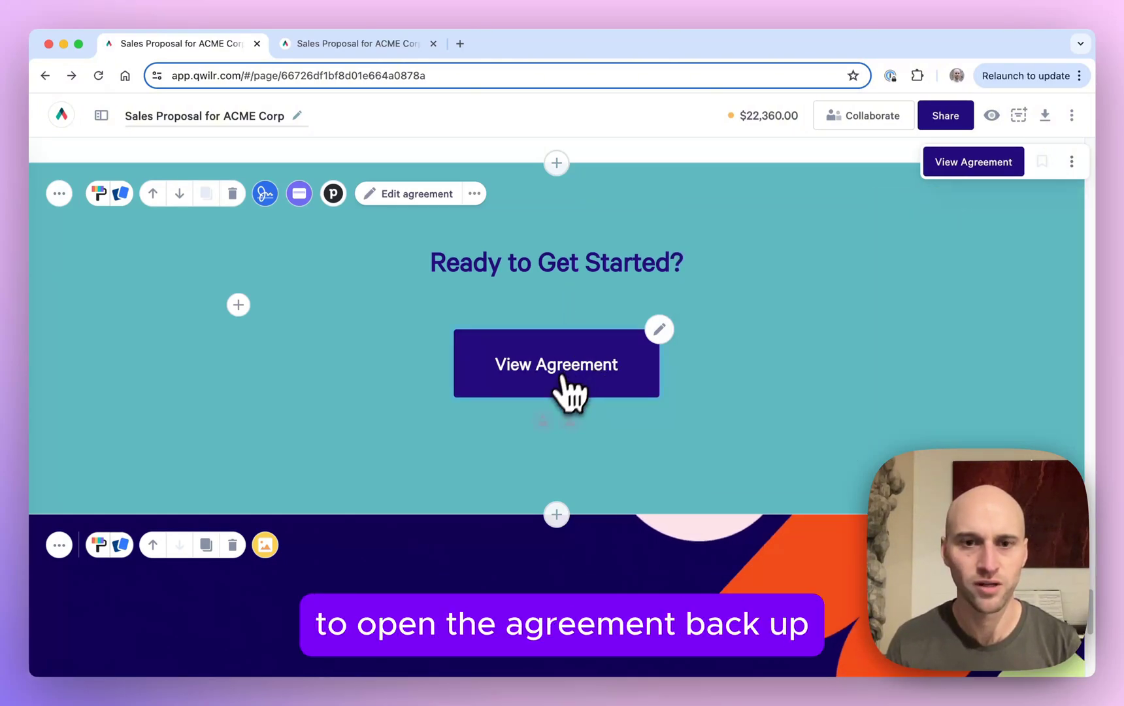
# Step: Open the agreement via View Agreement and check Group Accept shows two signees and payment
pyautogui.click(589, 379)
pyautogui.scroll(-20, 568, 389)
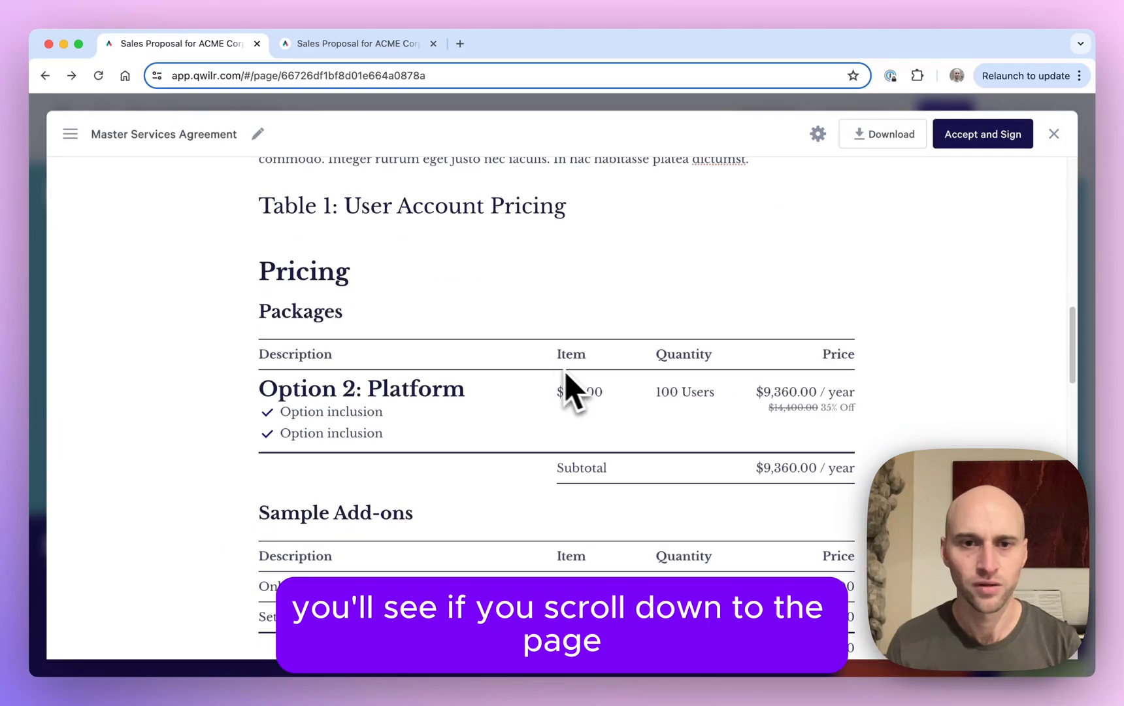
pyautogui.scroll(-3, 561, 389)
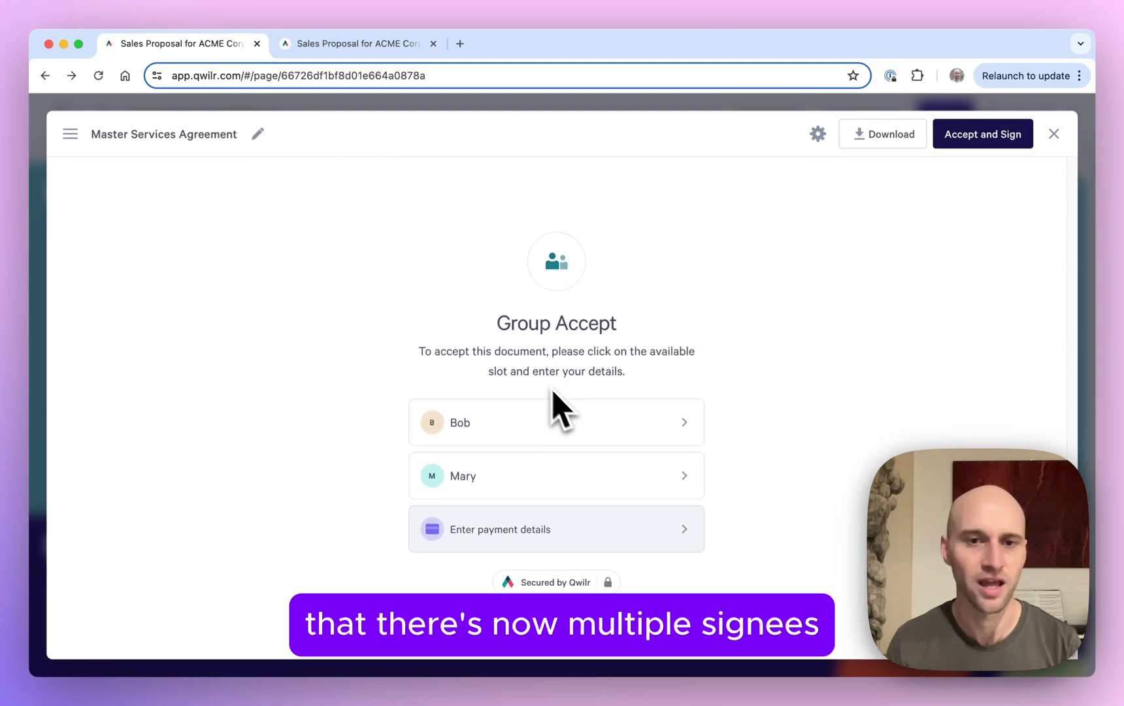
pyautogui.moveTo(582, 535)
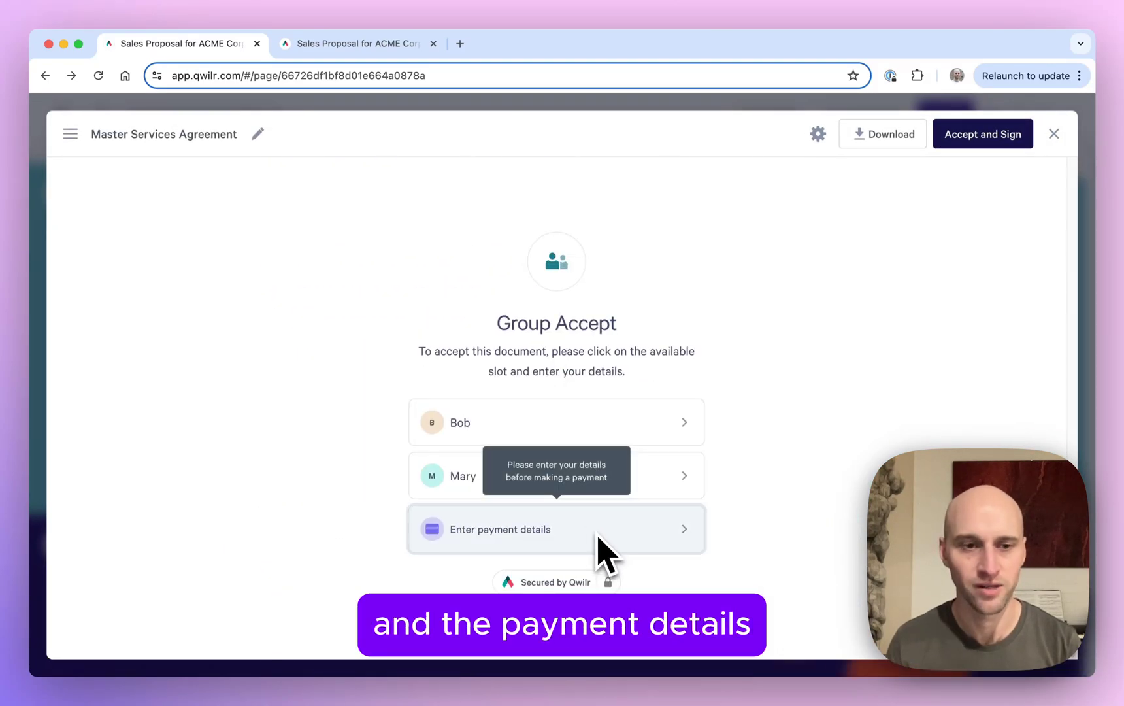
pyautogui.scroll(20, 446, 376)
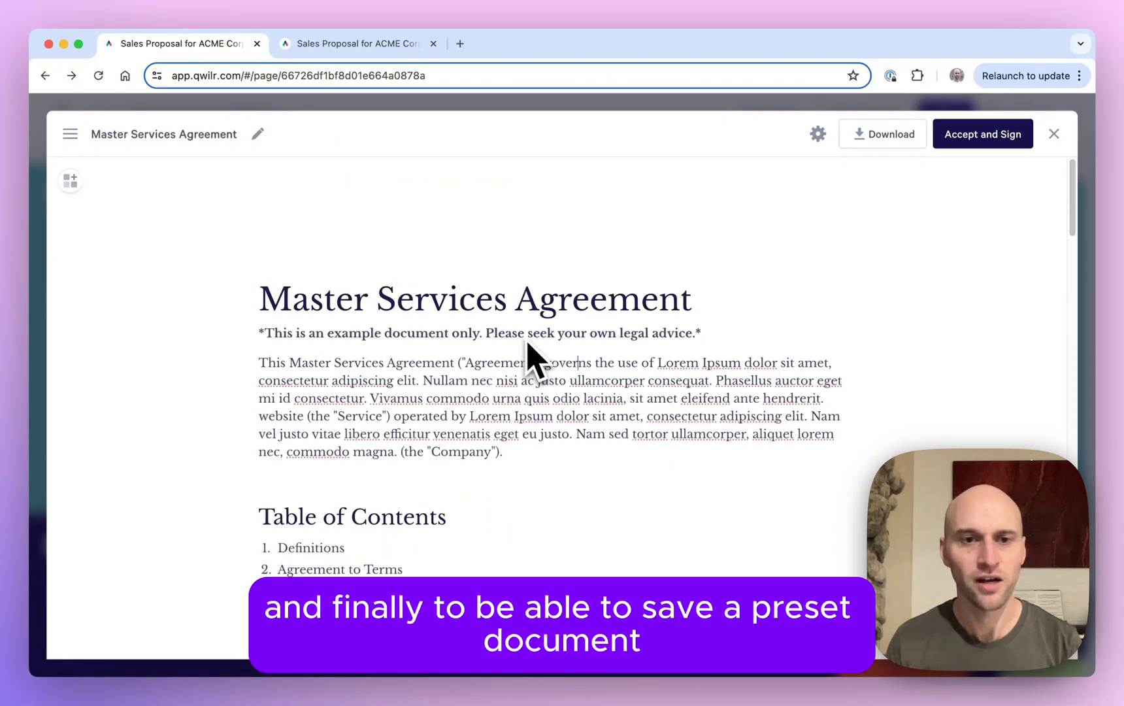